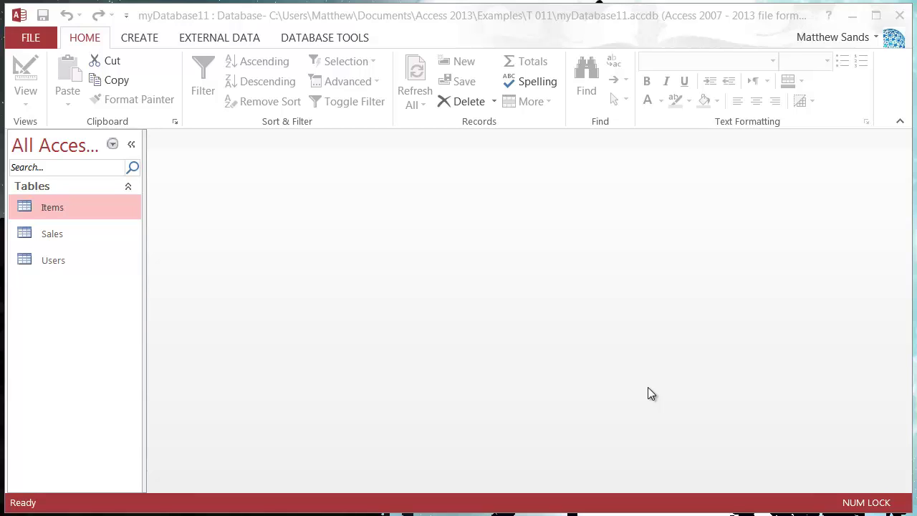
Step: Open the Sales, Users and Items tables to view their records
double_click(80, 228)
double_click(79, 258)
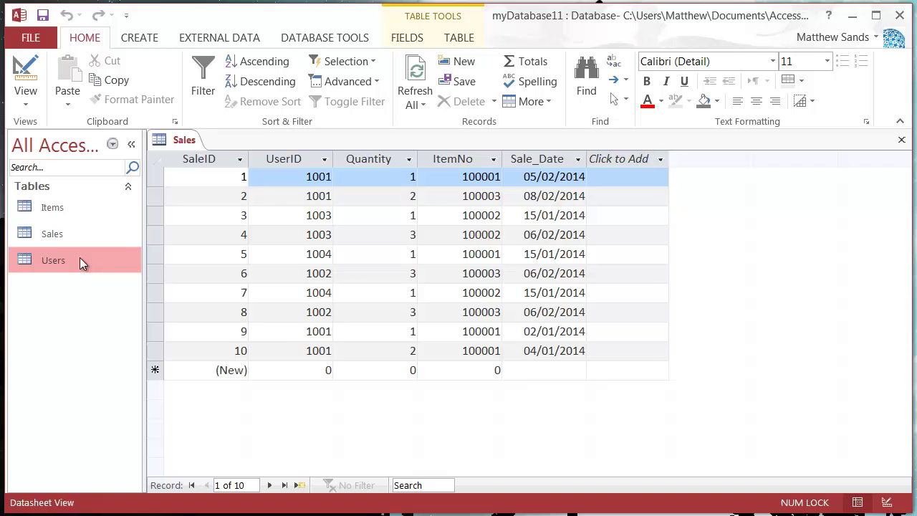
double_click(87, 237)
double_click(93, 212)
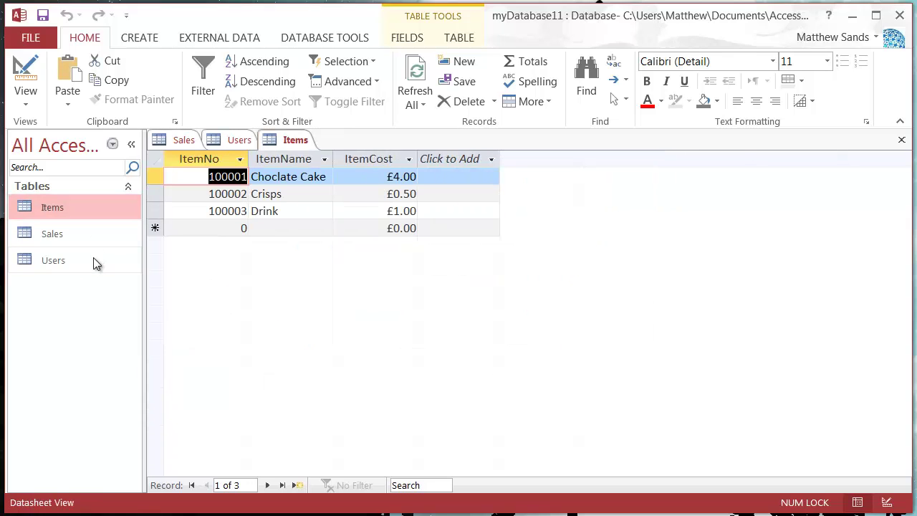
Step: Close the Items, Users and Sales tables and switch to the Create ribbon tab
right_click(299, 145)
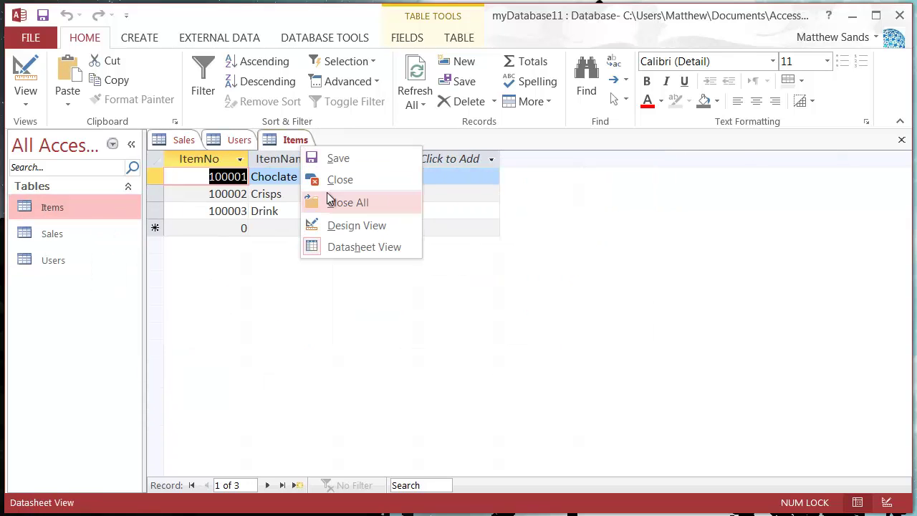
left_click(333, 180)
right_click(233, 148)
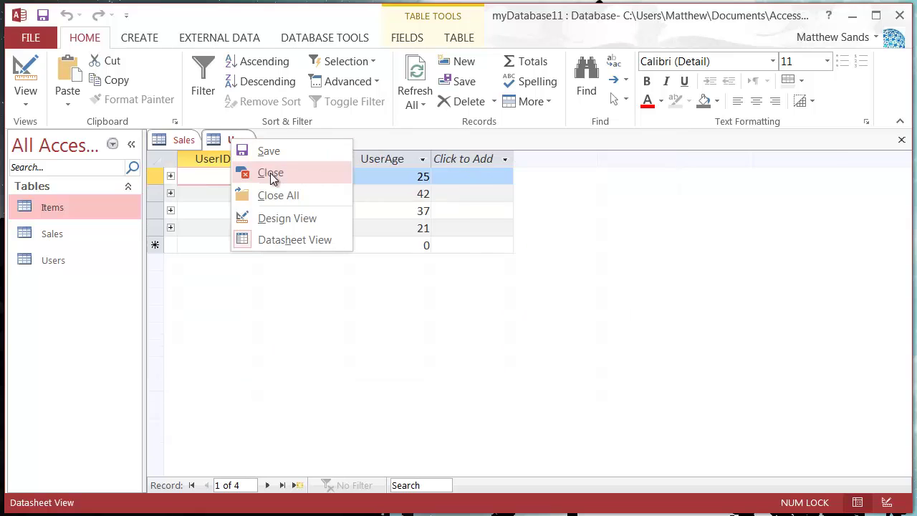
left_click(270, 172)
right_click(171, 140)
left_click(207, 174)
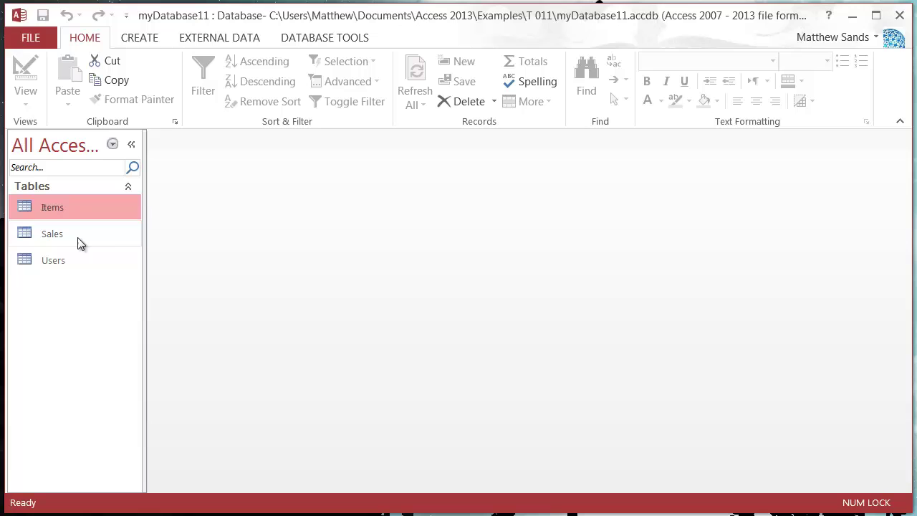
left_click(142, 37)
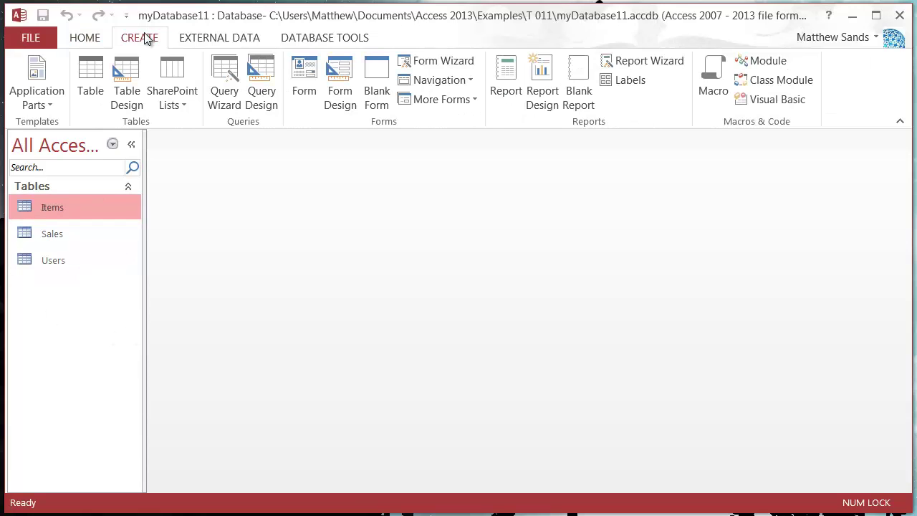
Step: Start a new Query Design and add the Items, Sales and Users tables
left_click(258, 93)
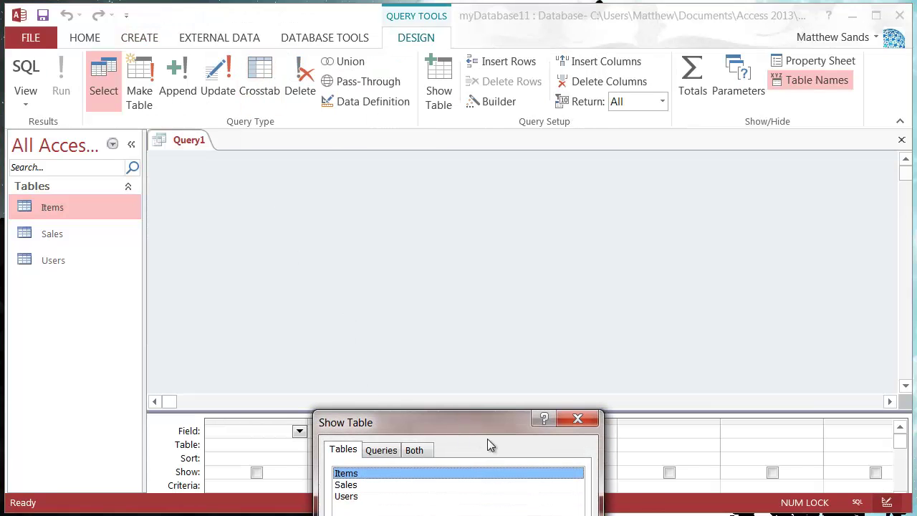
left_click_drag(478, 422, 468, 158)
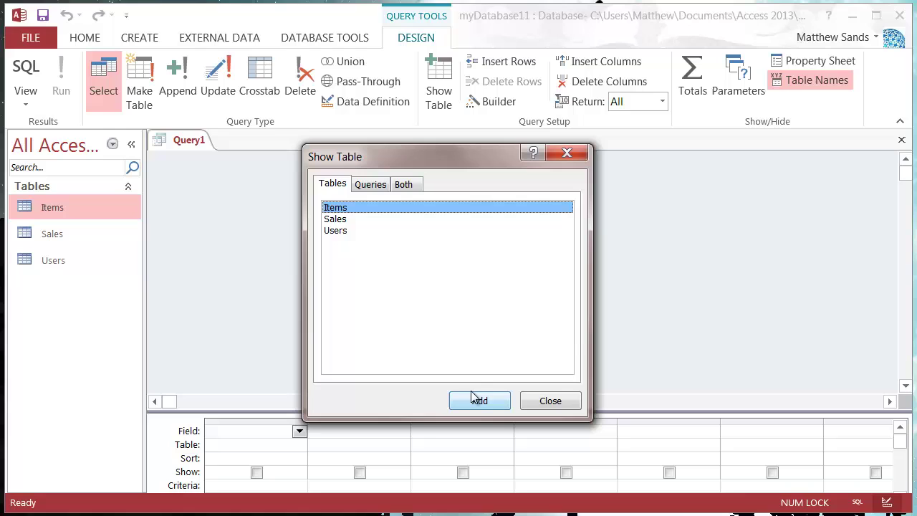
left_click(354, 229)
left_click_drag(354, 230, 358, 207)
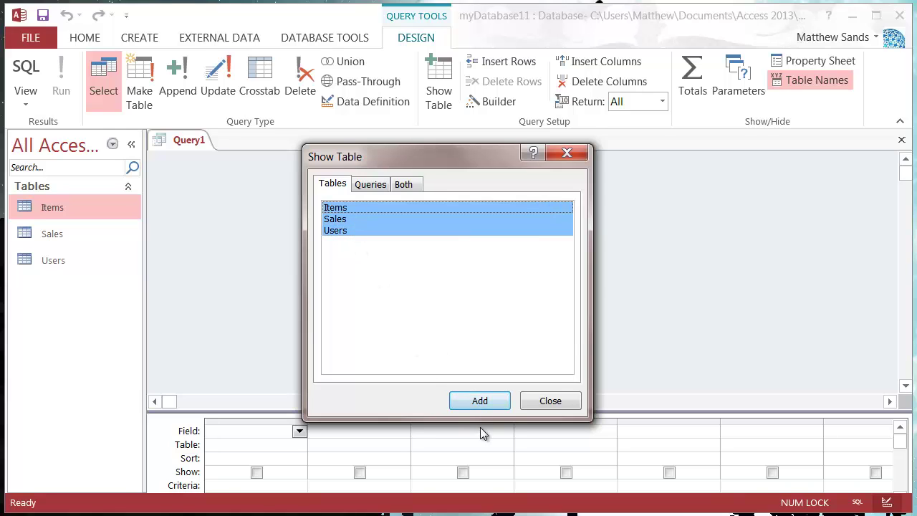
left_click(479, 400)
left_click(549, 400)
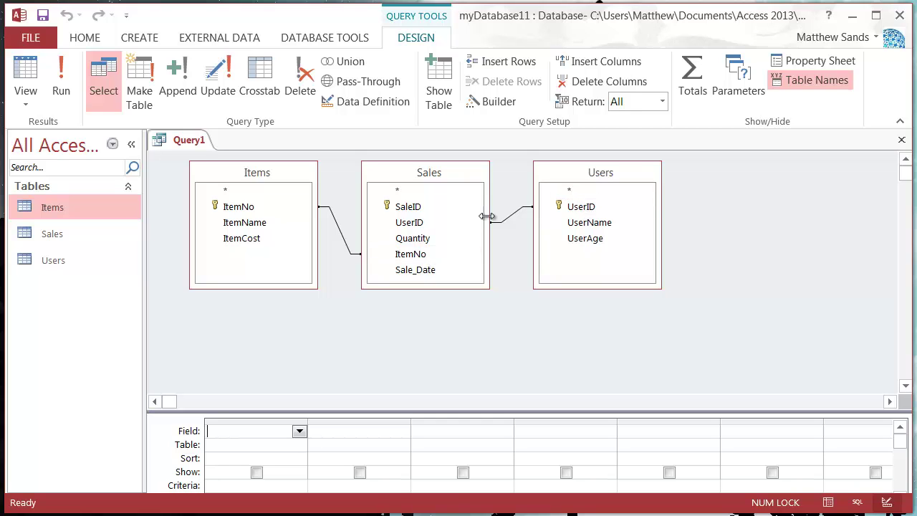
Step: Delete the existing joins and rejoin Items–Sales on ItemNo and Users–Sales on UserID
right_click(342, 238)
left_click(358, 260)
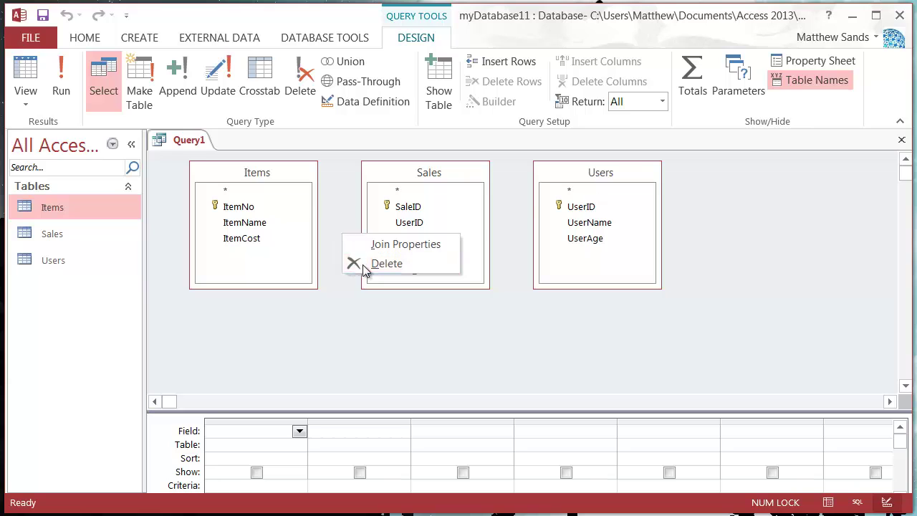
right_click(528, 210)
left_click(545, 240)
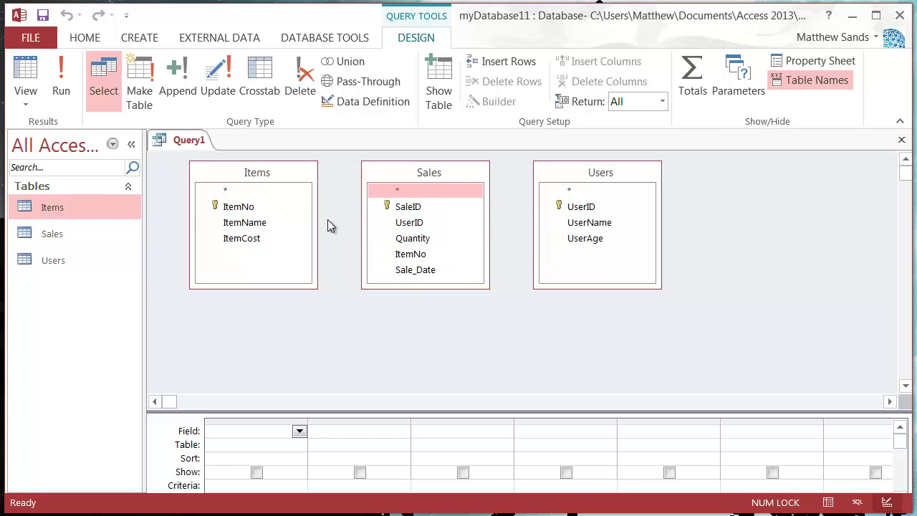
left_click_drag(258, 212, 432, 256)
left_click_drag(576, 206, 426, 227)
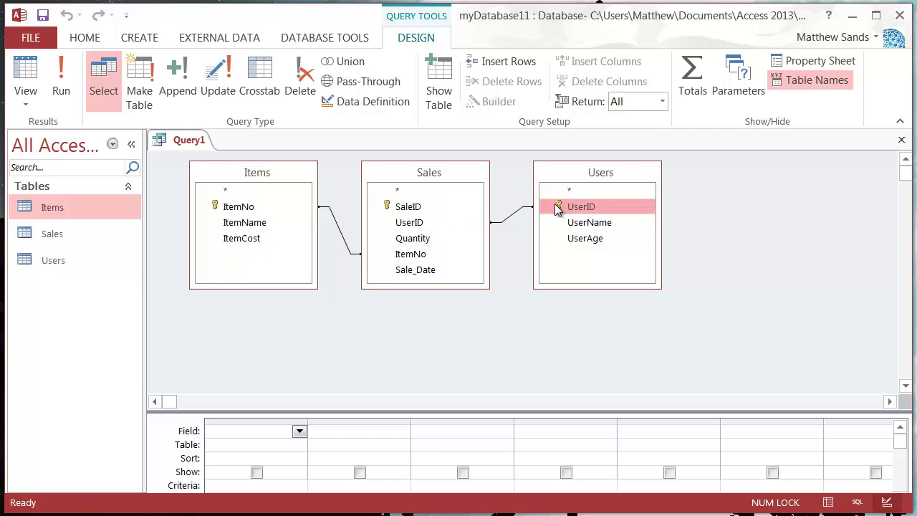
Step: Redraw the Sales–Users join on UserID and enlarge the query design grid
left_click(517, 211)
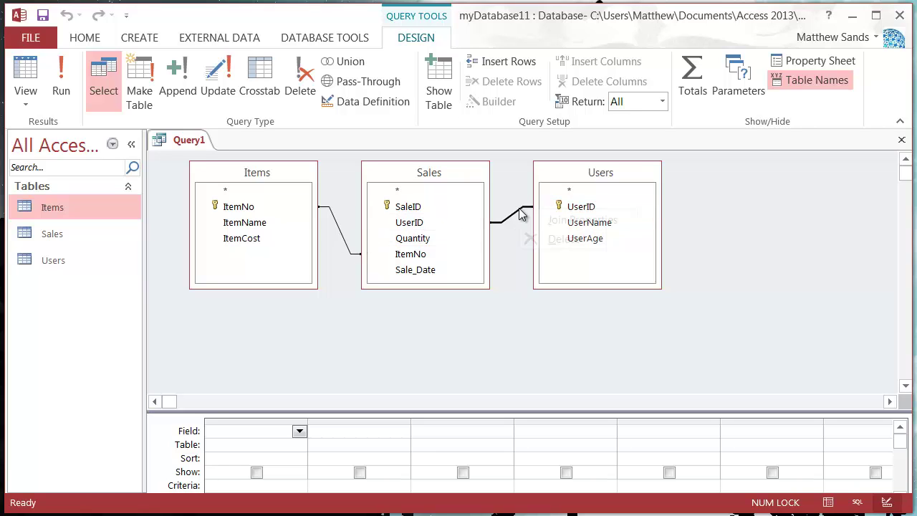
right_click(528, 209)
left_click(541, 240)
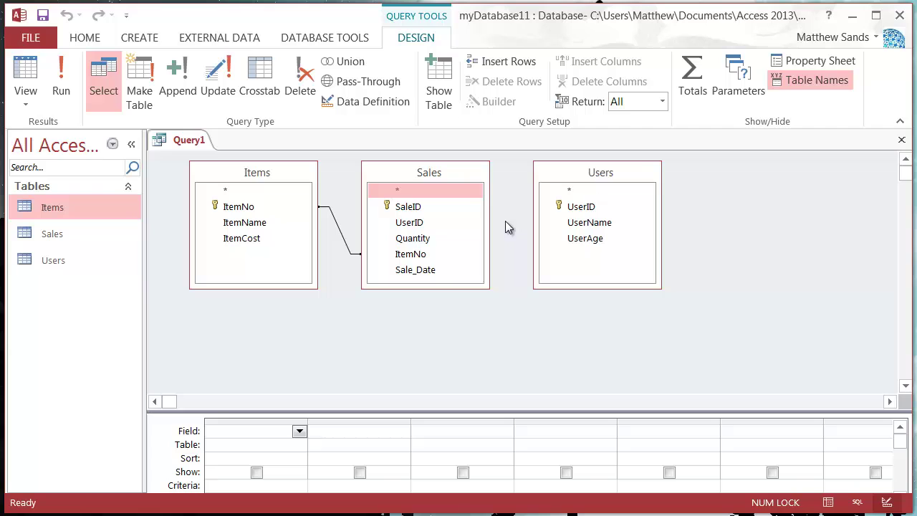
left_click(581, 206)
left_click_drag(586, 209, 433, 223)
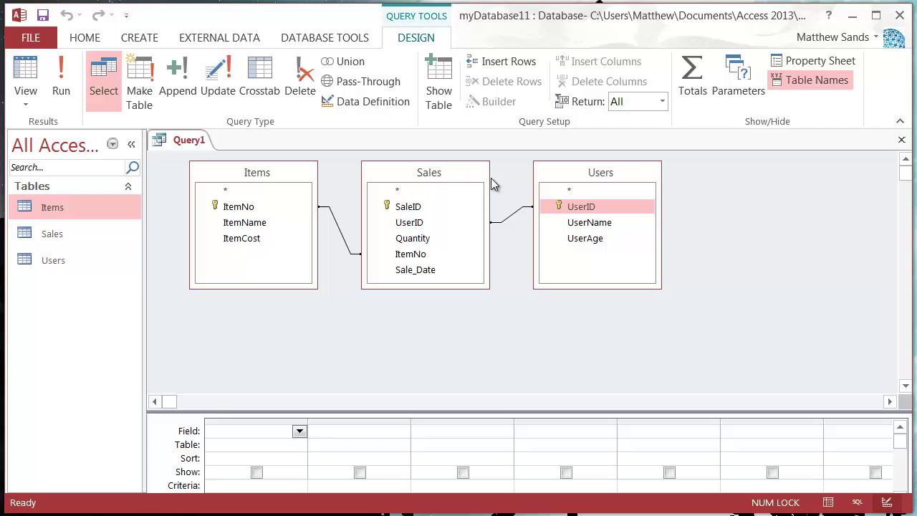
left_click_drag(259, 179, 247, 178)
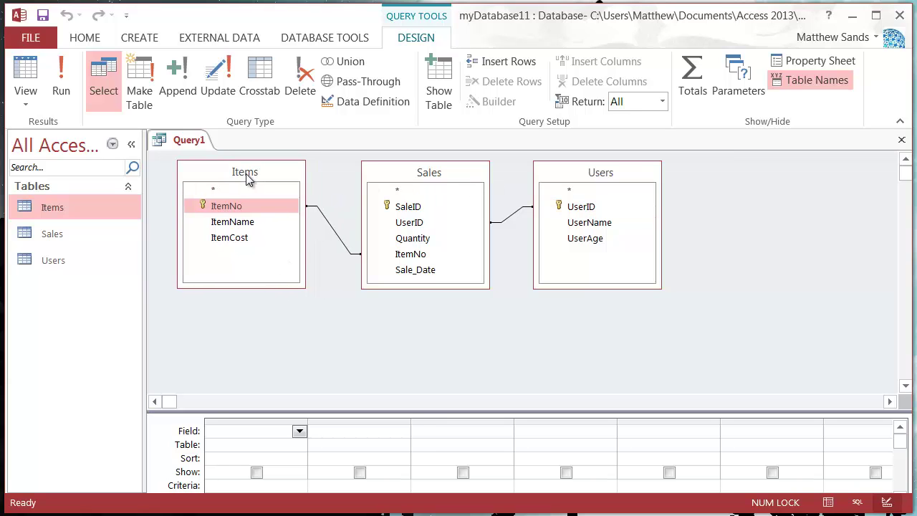
left_click_drag(439, 363, 443, 309)
left_click(445, 361)
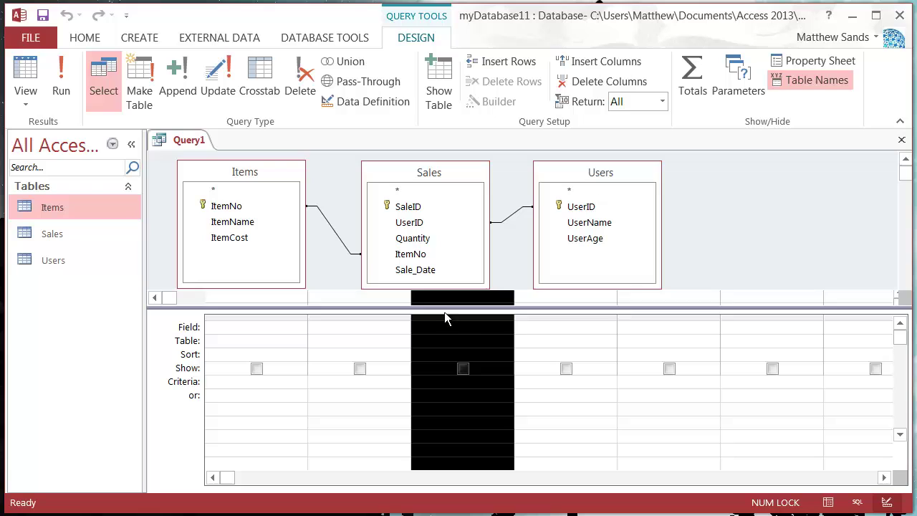
left_click(458, 326)
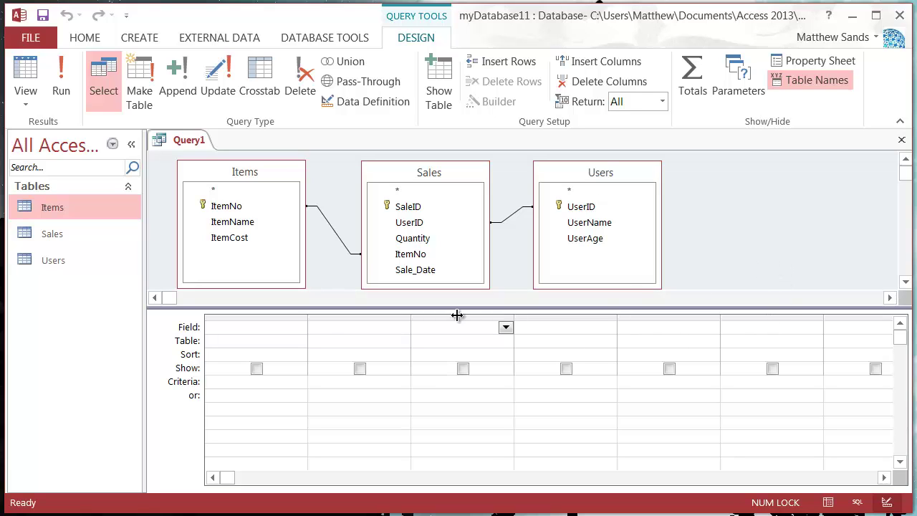
left_click(329, 329)
left_click(271, 332)
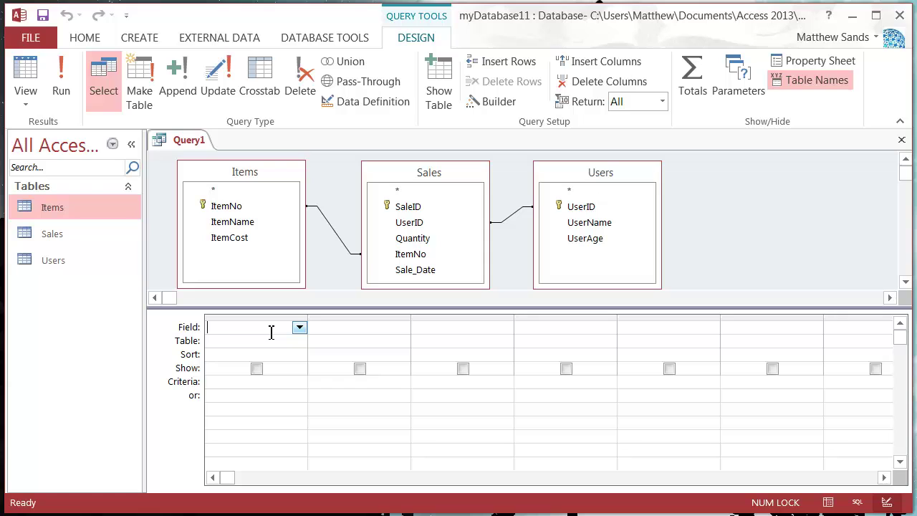
left_click(341, 327)
left_click(435, 332)
left_click(291, 327)
left_click(344, 331)
left_click(456, 340)
left_click(475, 328)
left_click(555, 329)
left_click(497, 330)
left_click(373, 330)
left_click(237, 337)
left_click(241, 326)
left_click(319, 310)
left_click_drag(326, 308, 327, 334)
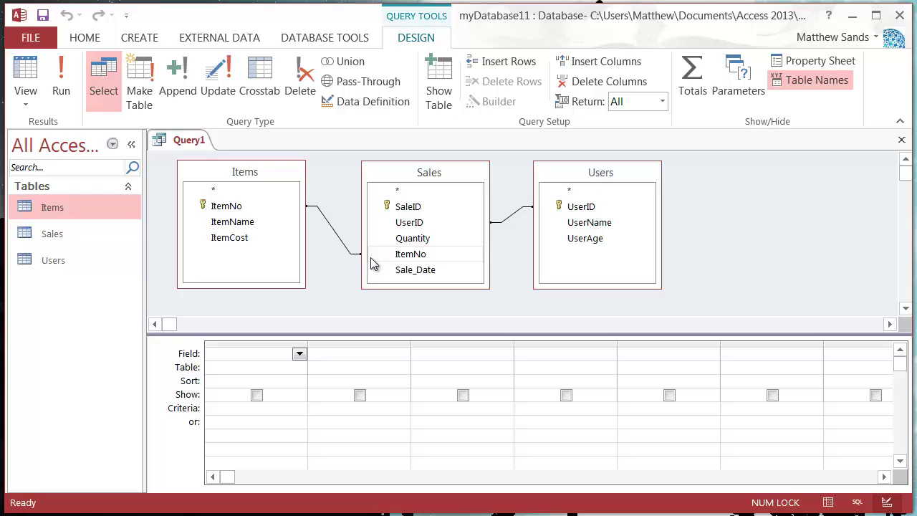
Step: Add ItemName, ItemCost, UserID, Quantity, ItemNo, Sale_Date, UserName and UserAge to the grid
double_click(259, 223)
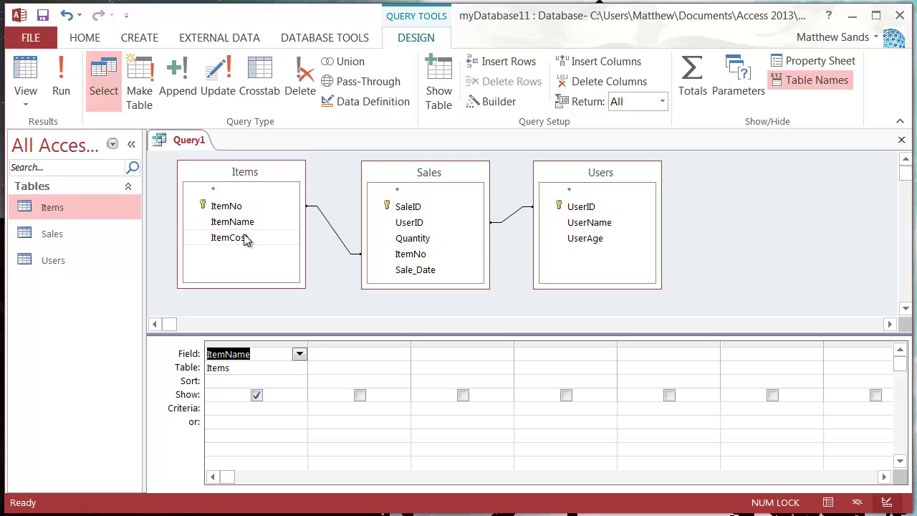
double_click(245, 233)
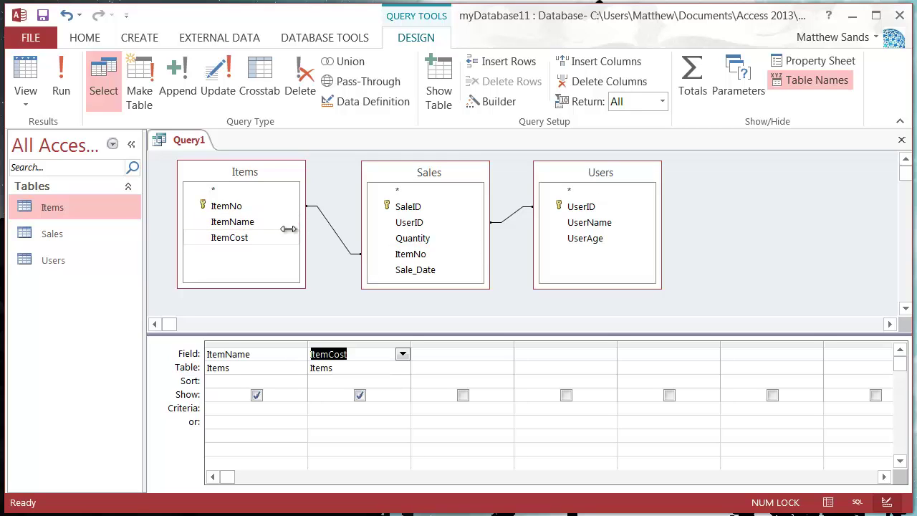
double_click(428, 222)
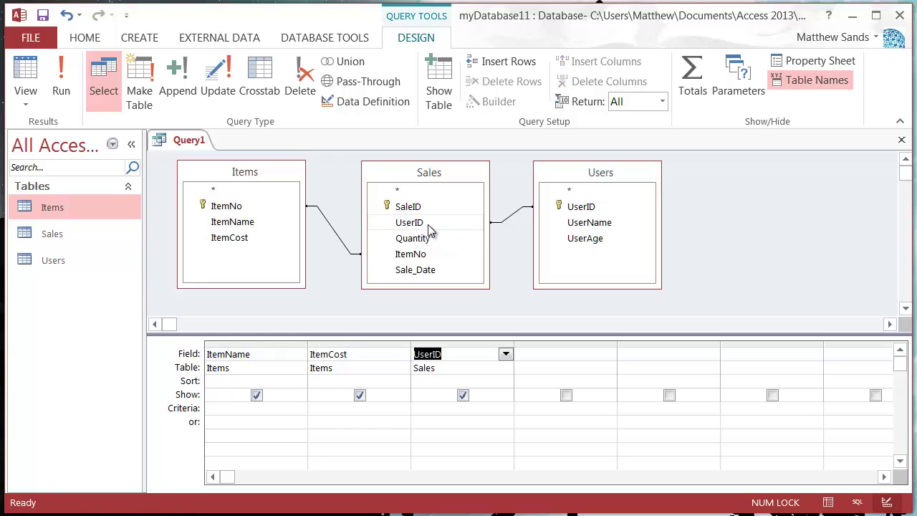
double_click(428, 239)
double_click(428, 254)
double_click(430, 270)
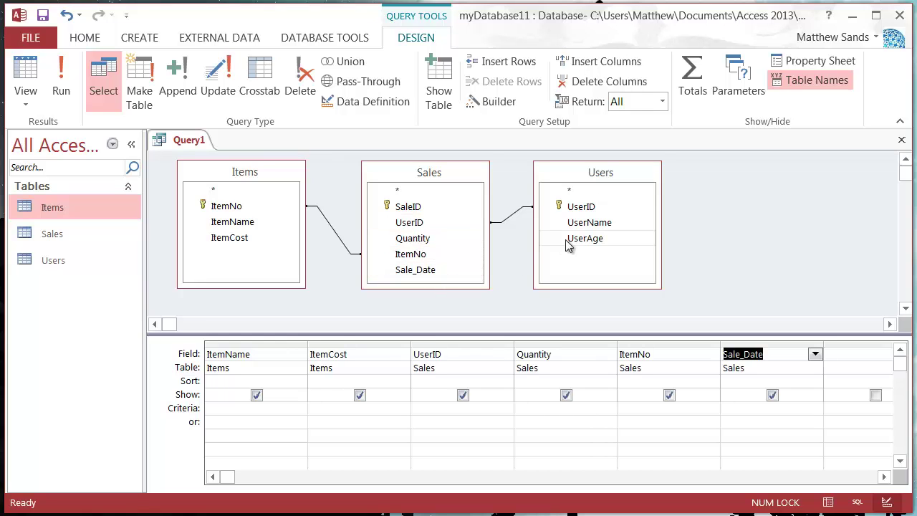
double_click(600, 222)
double_click(596, 238)
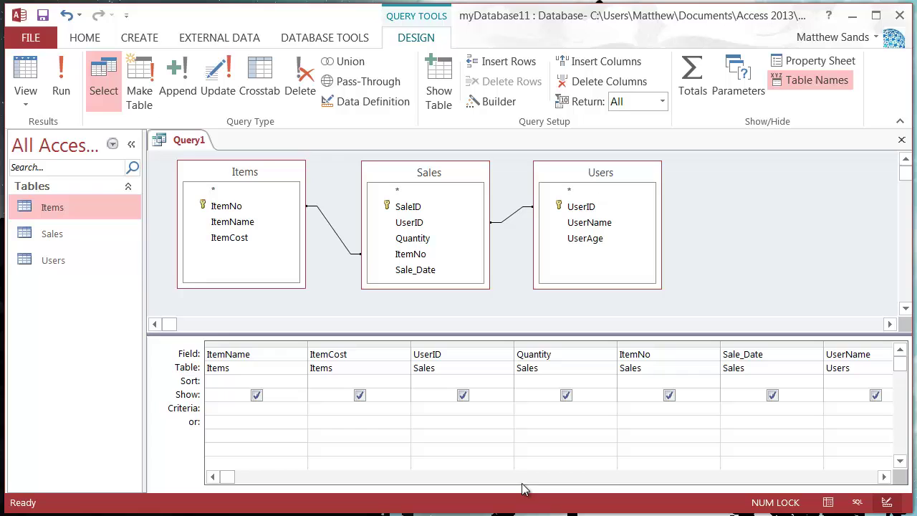
mouse_move(234, 477)
left_mouse_down()
mouse_move(556, 483)
mouse_move(292, 486)
mouse_move(216, 476)
mouse_move(578, 482)
mouse_move(231, 476)
mouse_move(247, 479)
left_mouse_up()
Step: Save Query1 with the query name AllMySales
right_click(188, 141)
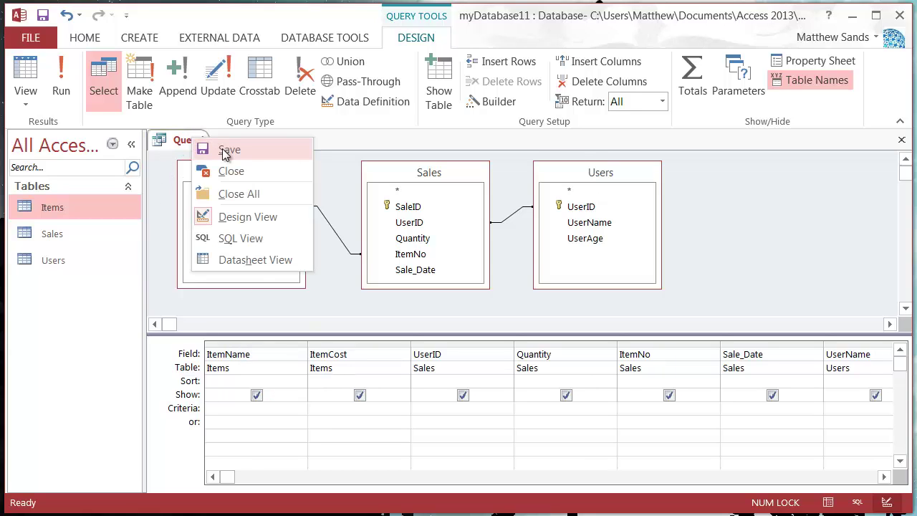
left_click(226, 152)
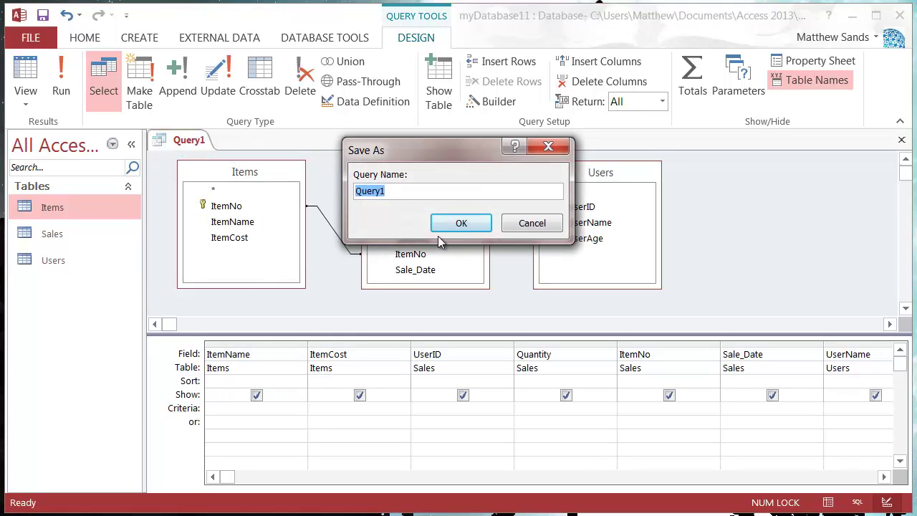
type("My")
key("BackSpace")
key("BackSpace")
type("AllMySales")
left_click(452, 223)
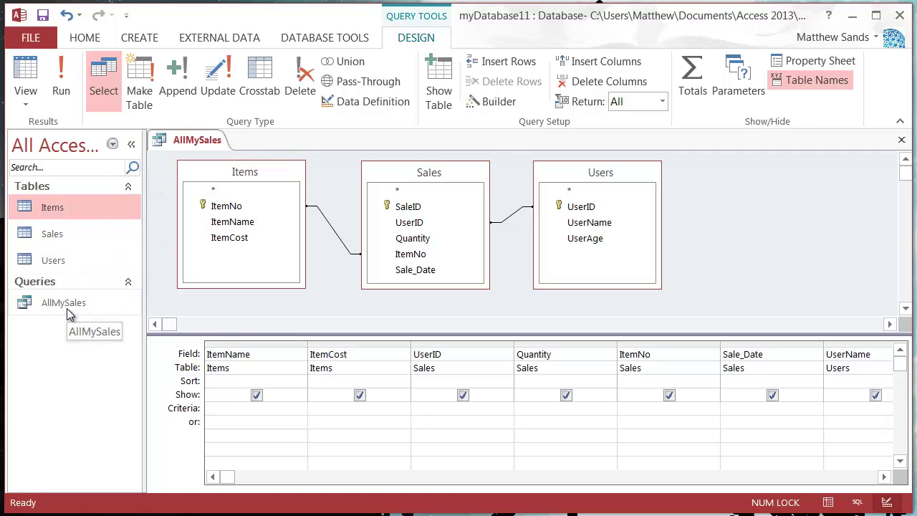
Step: Collapse the ribbon, narrow the Navigation Pane and close the AllMySales query
left_click(899, 121)
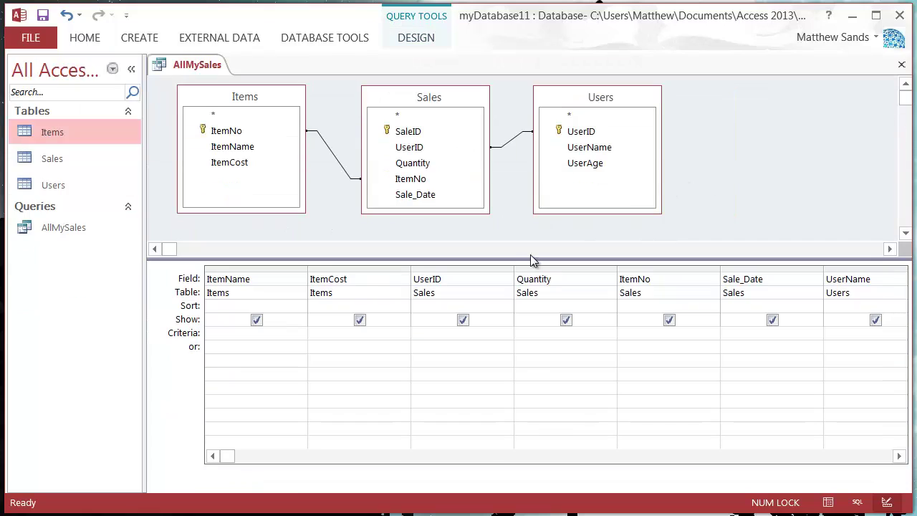
left_click_drag(147, 247, 123, 248)
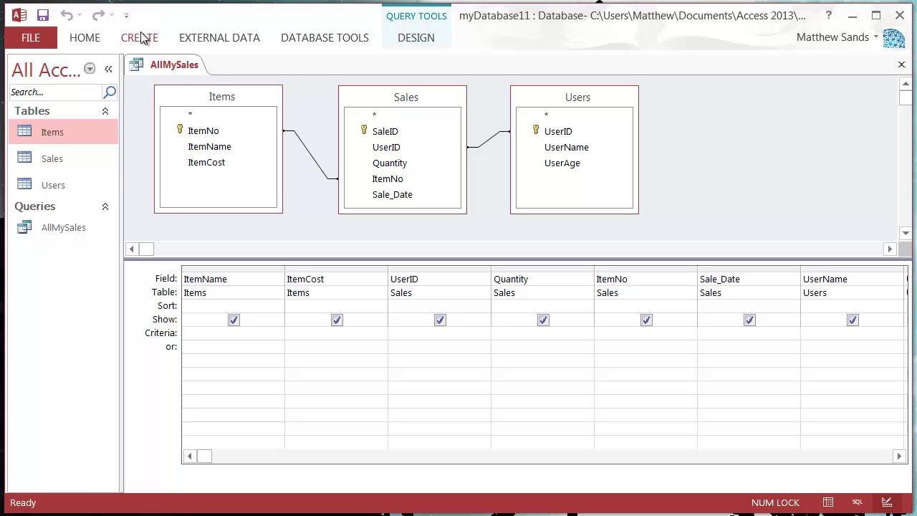
right_click(157, 63)
left_click(193, 93)
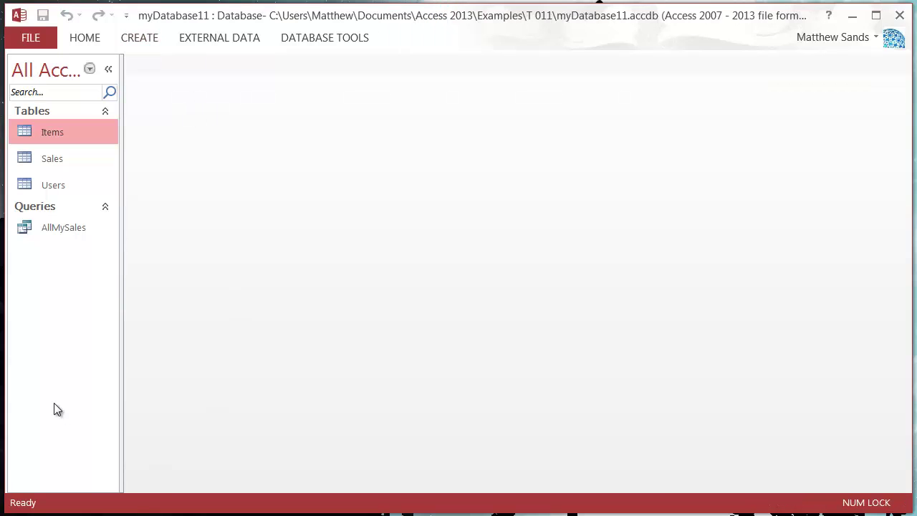
left_click(72, 226)
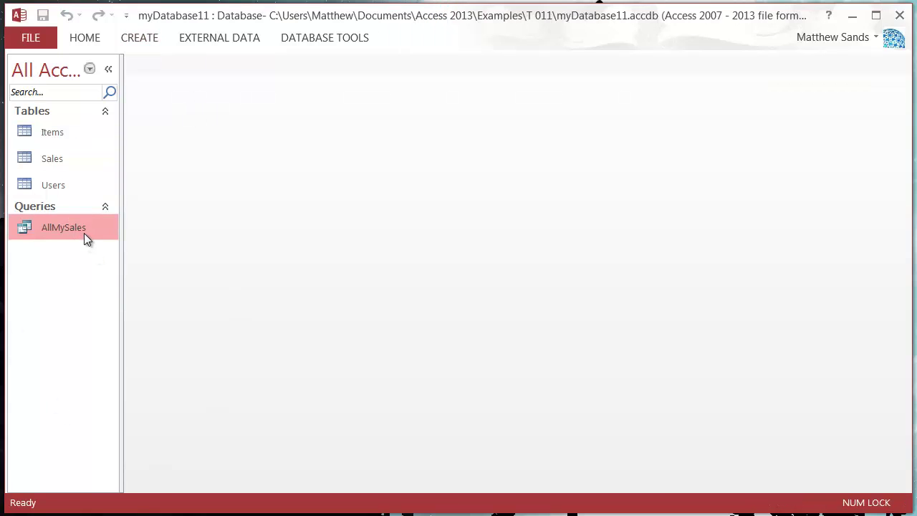
Step: Run AllMySales in Datasheet View and step through records 2, 4, 8 back to 1
double_click(81, 229)
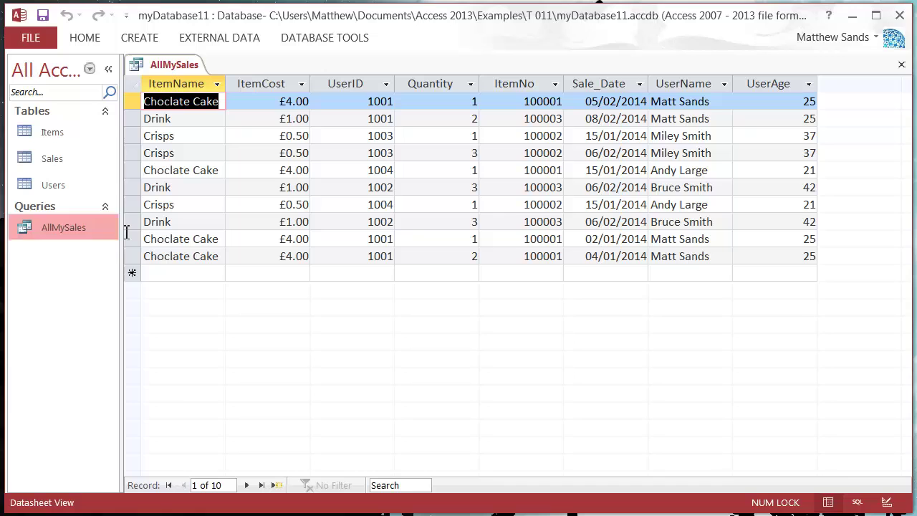
left_click(271, 118)
left_click(253, 152)
left_click(259, 222)
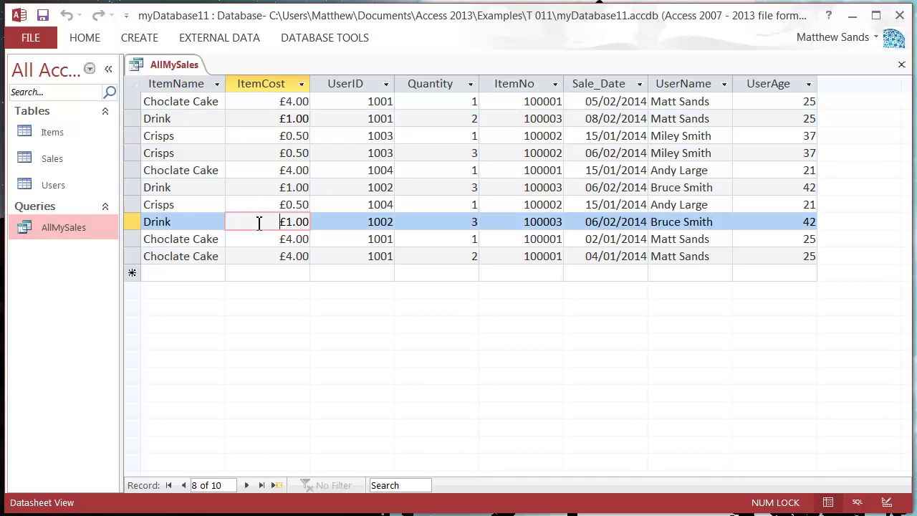
left_click(436, 175)
left_click(432, 138)
left_click(434, 117)
left_click(448, 101)
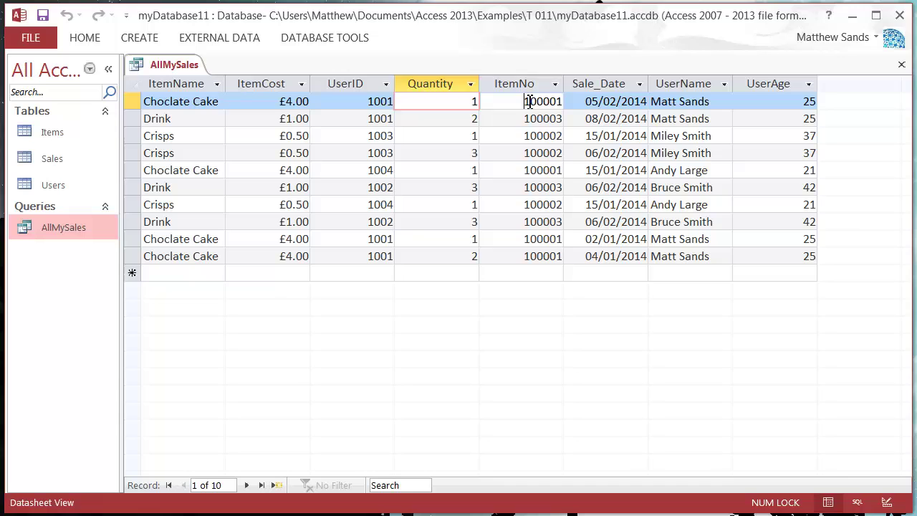
Step: Inspect the first record's ItemNo, Sale_Date, UserName, UserAge and ItemCost, then records 3–5
left_click(530, 101)
left_click(642, 106)
left_click(691, 106)
left_click(781, 109)
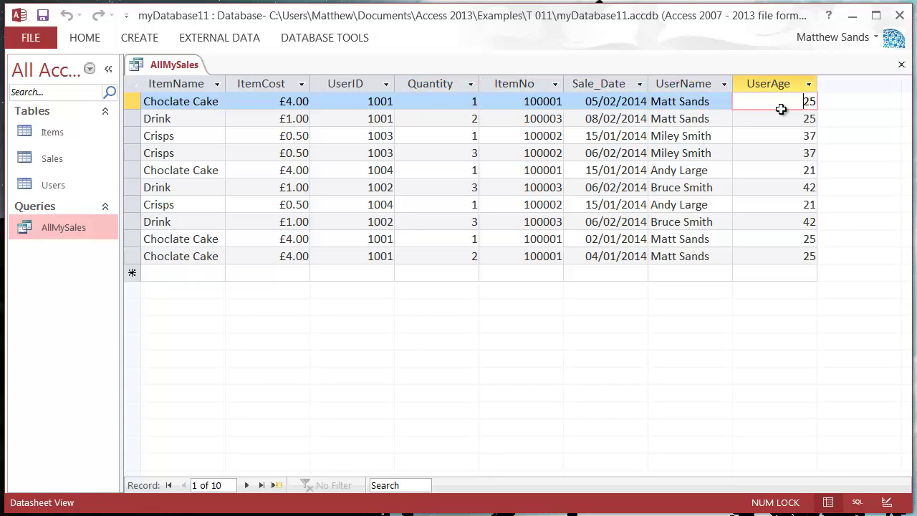
left_click(256, 104)
left_click(267, 147)
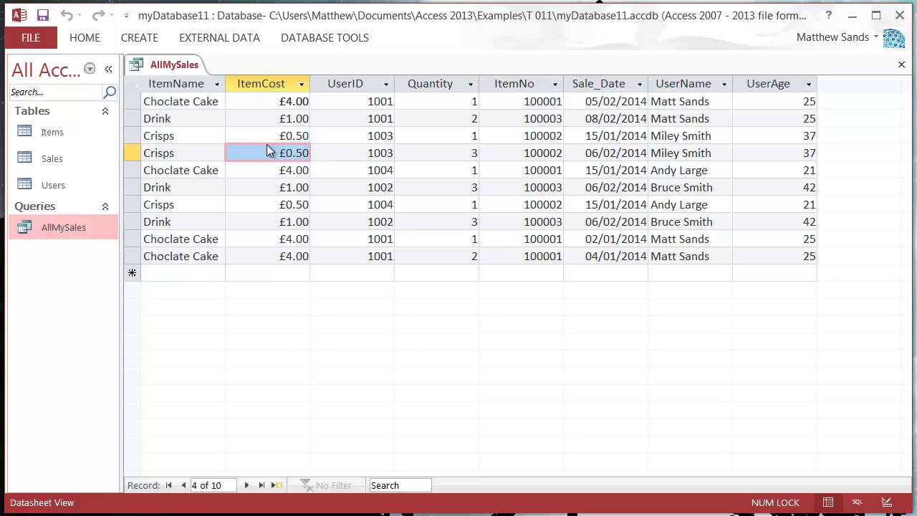
left_click(270, 170)
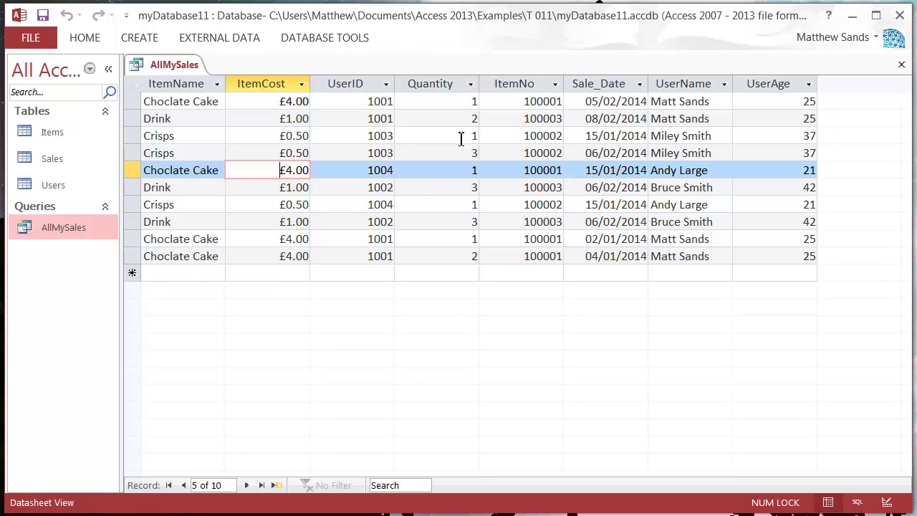
left_click_drag(522, 103, 593, 100)
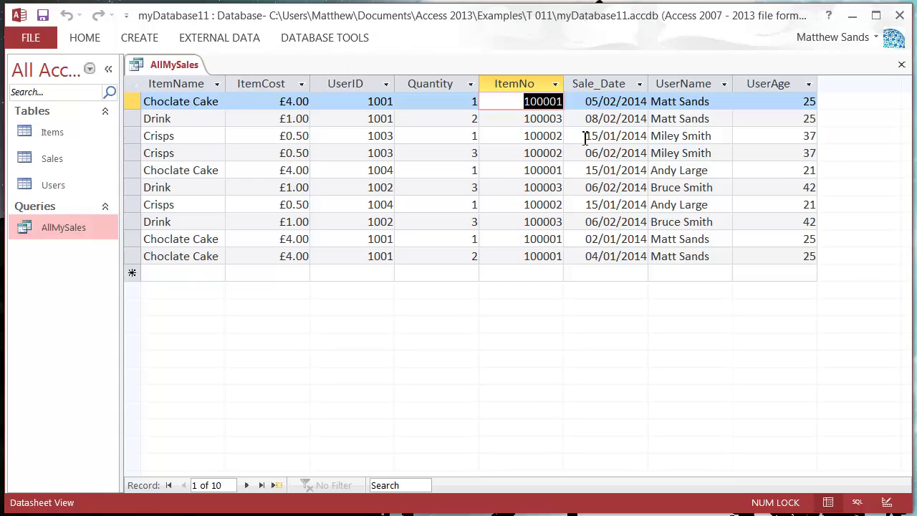
left_click(516, 137)
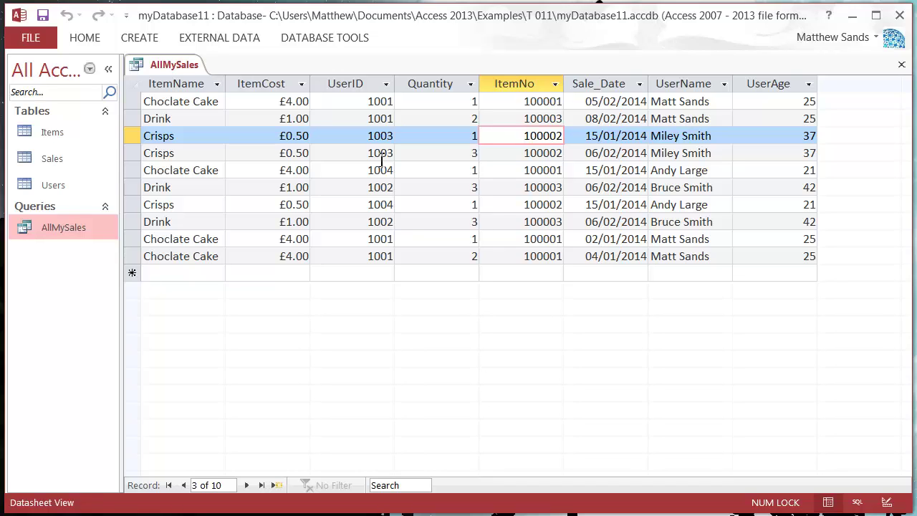
Step: Dismiss the AllMySales tab menu and move along the new-record row and record 9
right_click(168, 65)
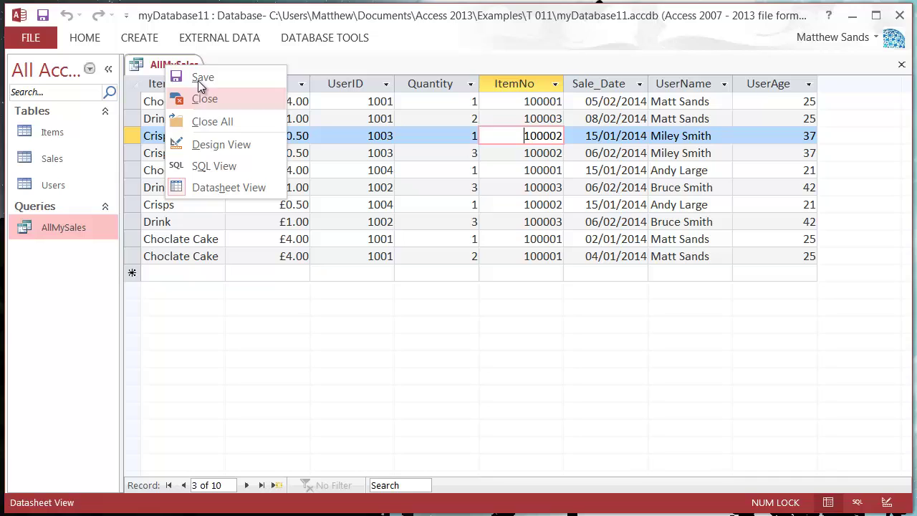
left_click(411, 290)
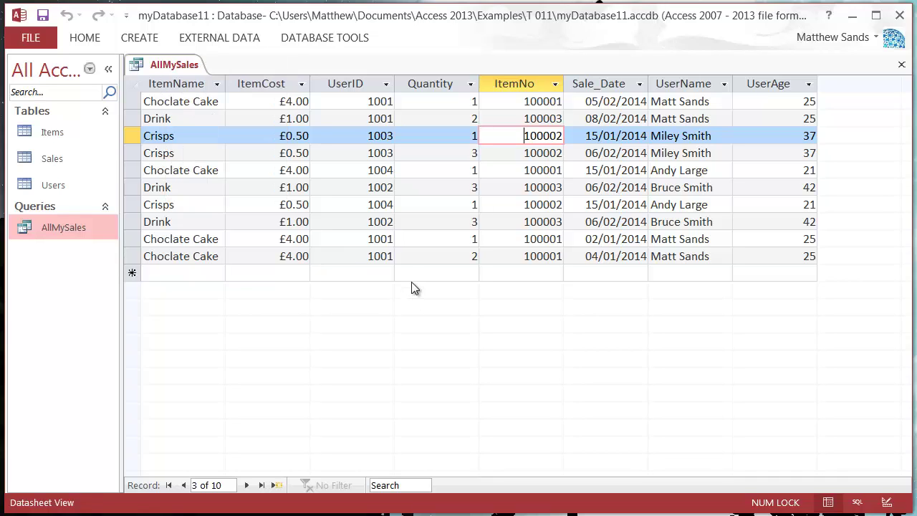
left_click(403, 275)
left_click(334, 274)
left_click(265, 274)
left_click(203, 273)
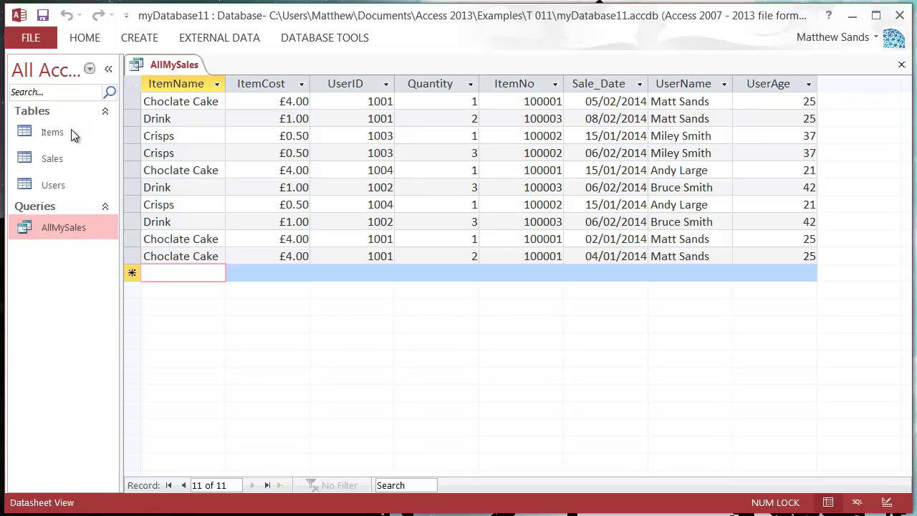
right_click(169, 65)
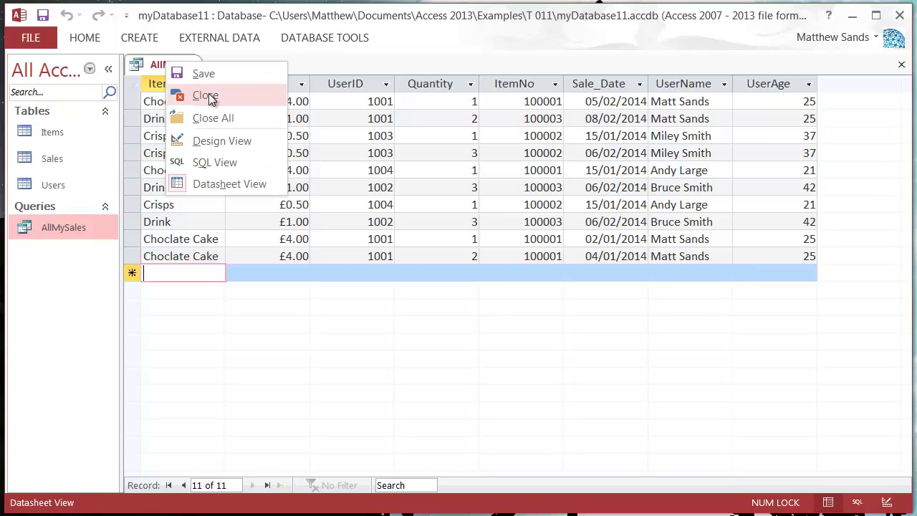
left_click(263, 334)
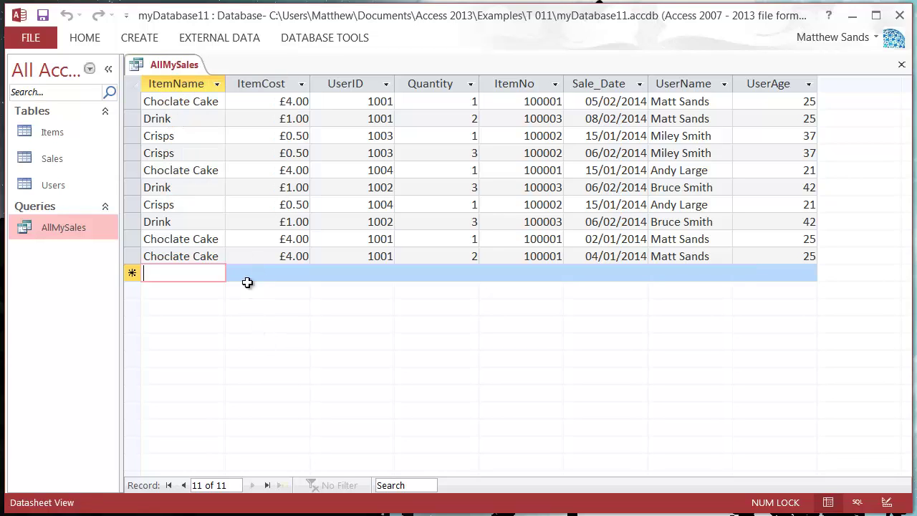
left_click(269, 244)
Step: Open the Items, Sales and Users tables and display the Sales datasheet
double_click(56, 141)
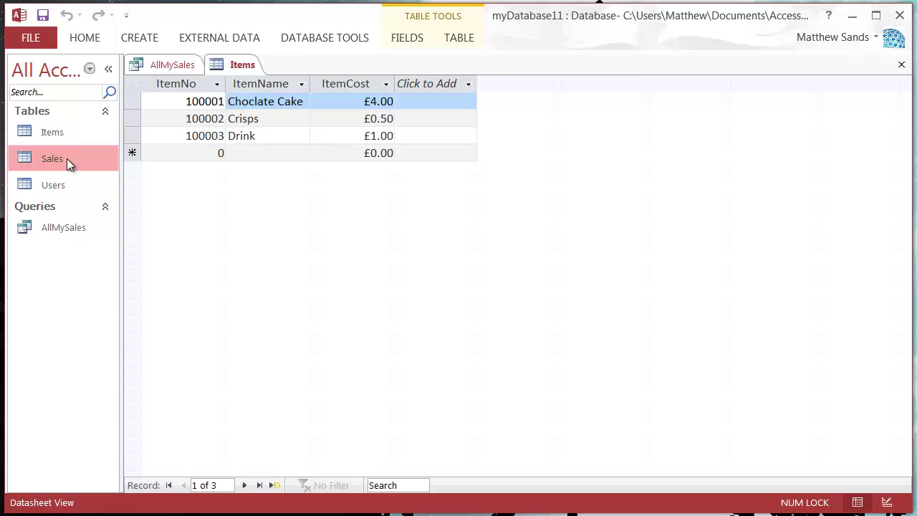
double_click(66, 158)
double_click(67, 182)
double_click(68, 158)
double_click(72, 135)
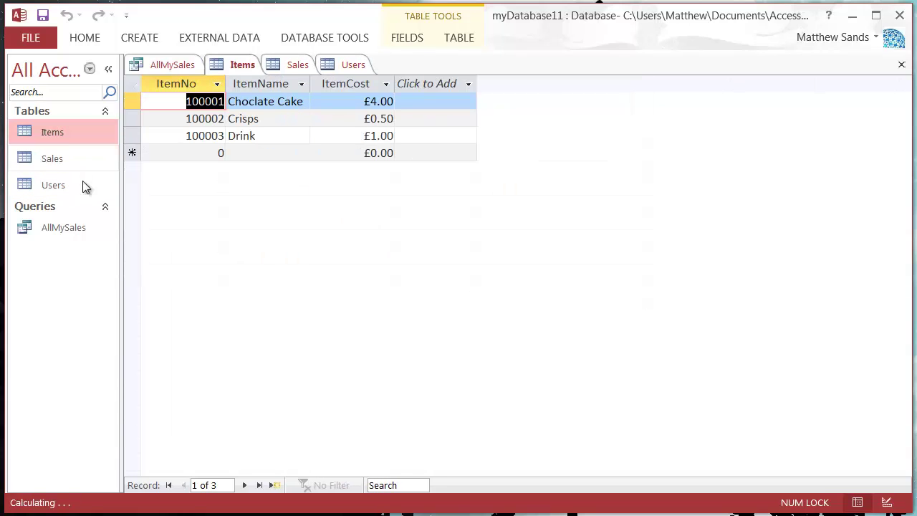
double_click(91, 162)
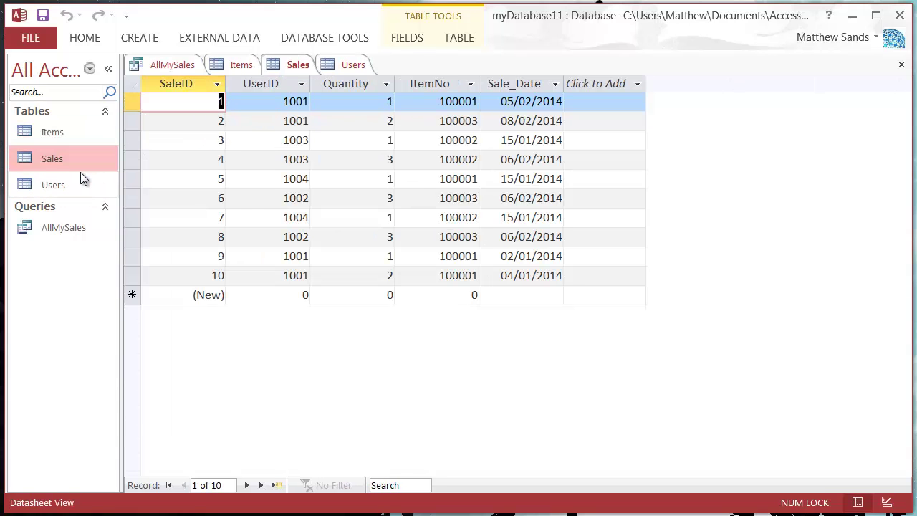